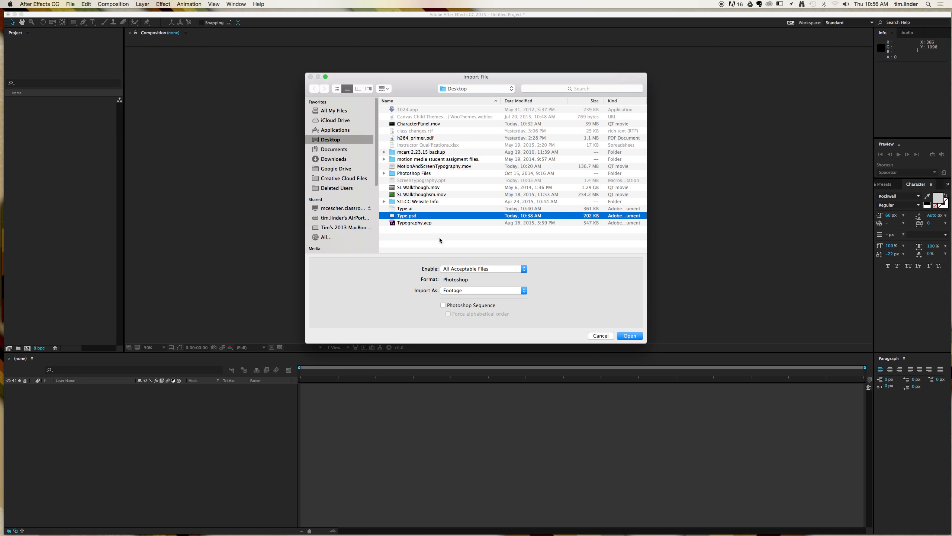
# - Import the Type.psd file from the Desktop as footage
pyautogui.click(465, 291)
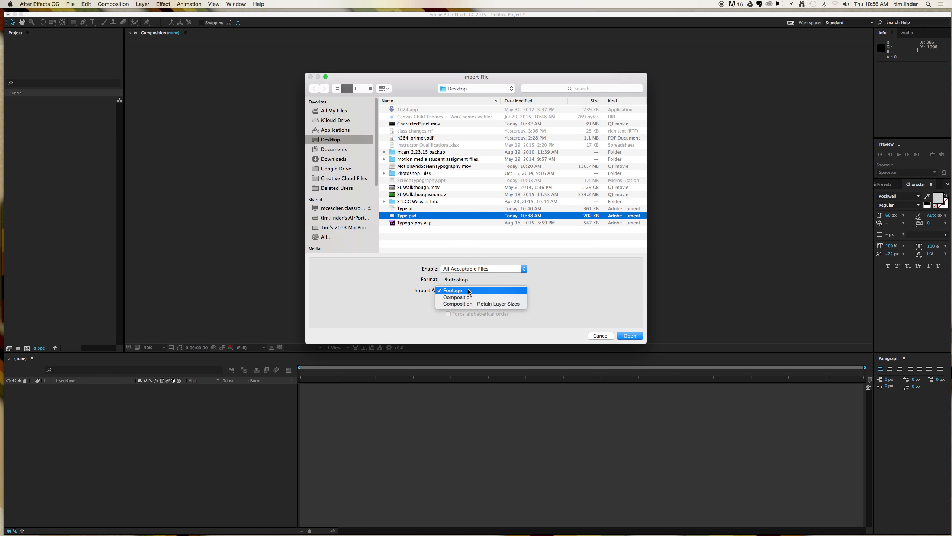
pyautogui.click(469, 292)
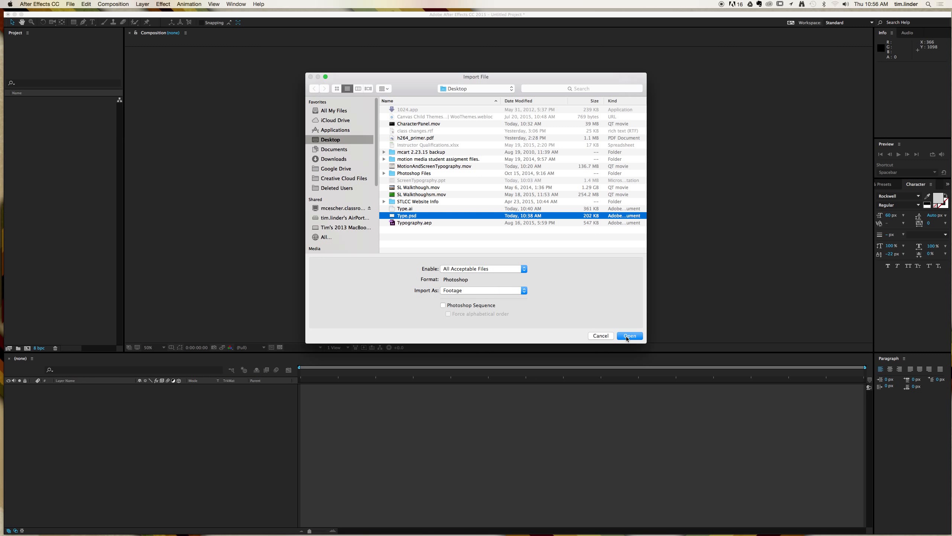
pyautogui.click(473, 291)
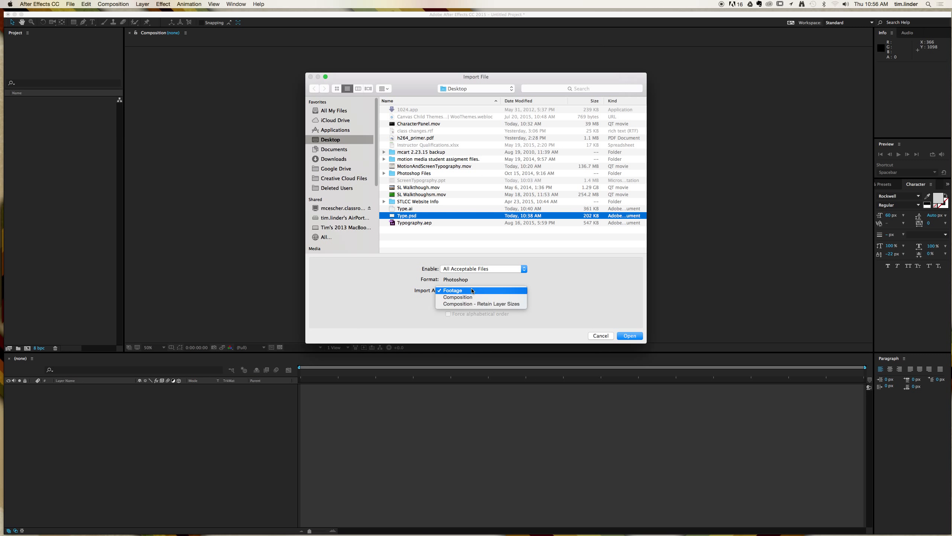
pyautogui.click(472, 291)
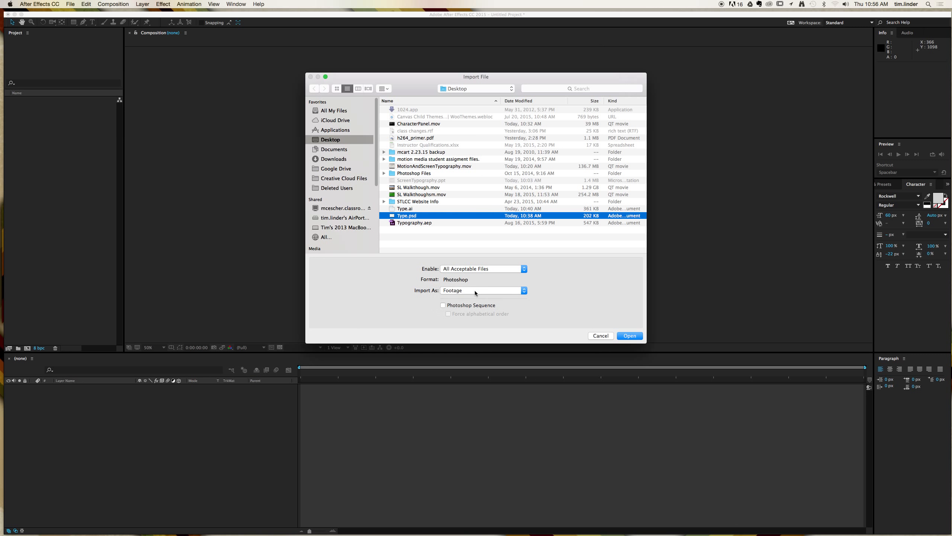
pyautogui.click(622, 338)
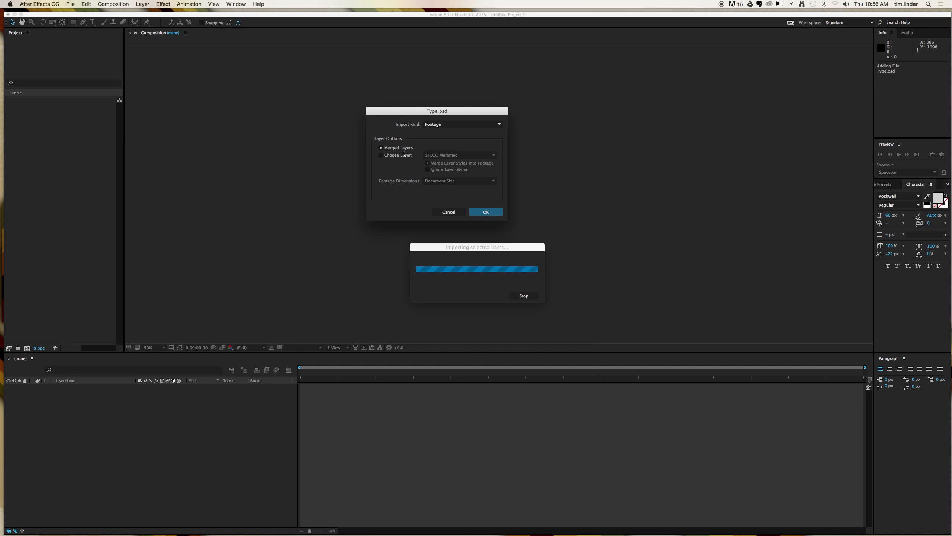
# - Choose the STLCC Meramec layer as the footage layer for Type.psd and confirm the import
pyautogui.click(392, 157)
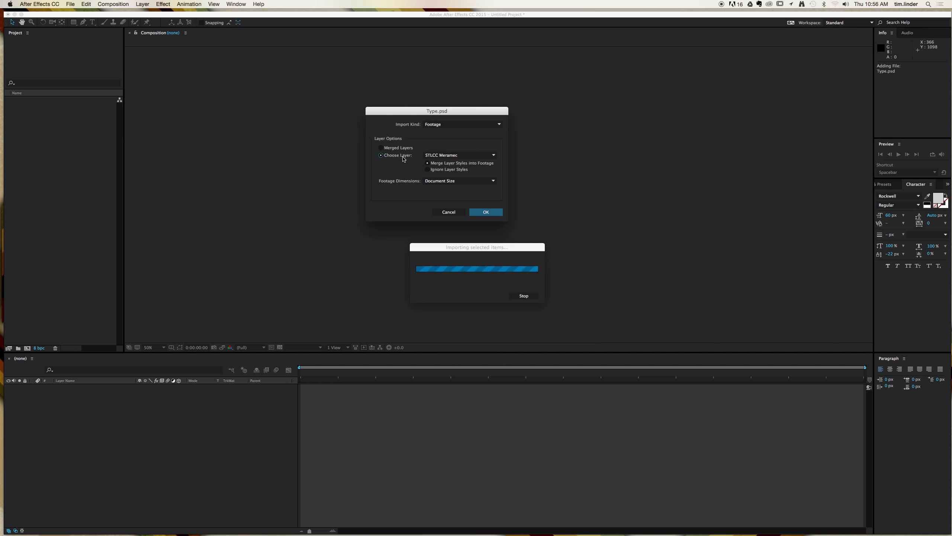
pyautogui.click(442, 155)
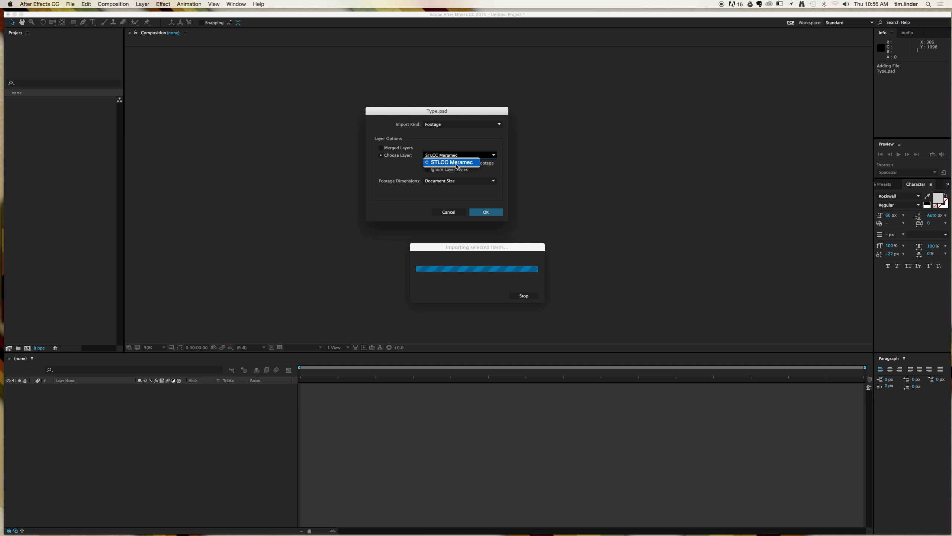
pyautogui.click(462, 164)
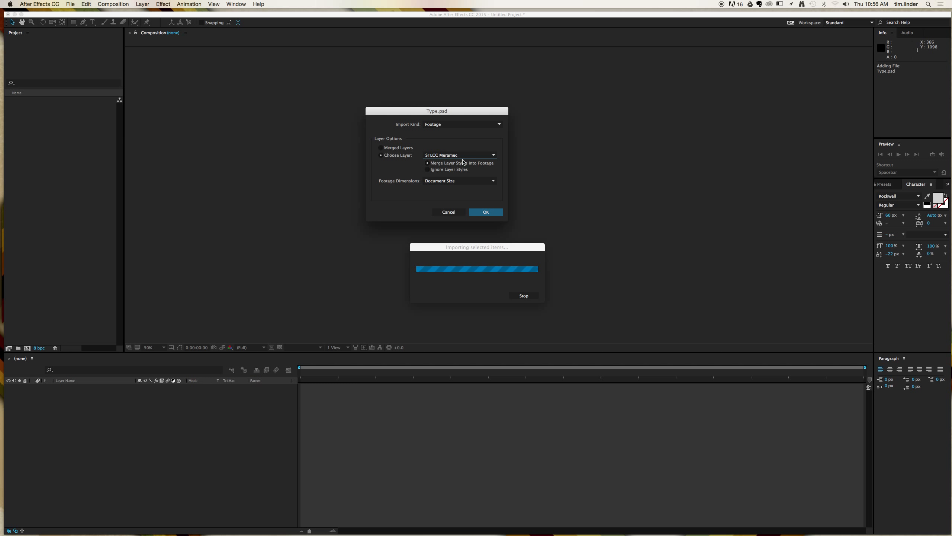
pyautogui.click(430, 126)
pyautogui.click(430, 128)
pyautogui.click(484, 212)
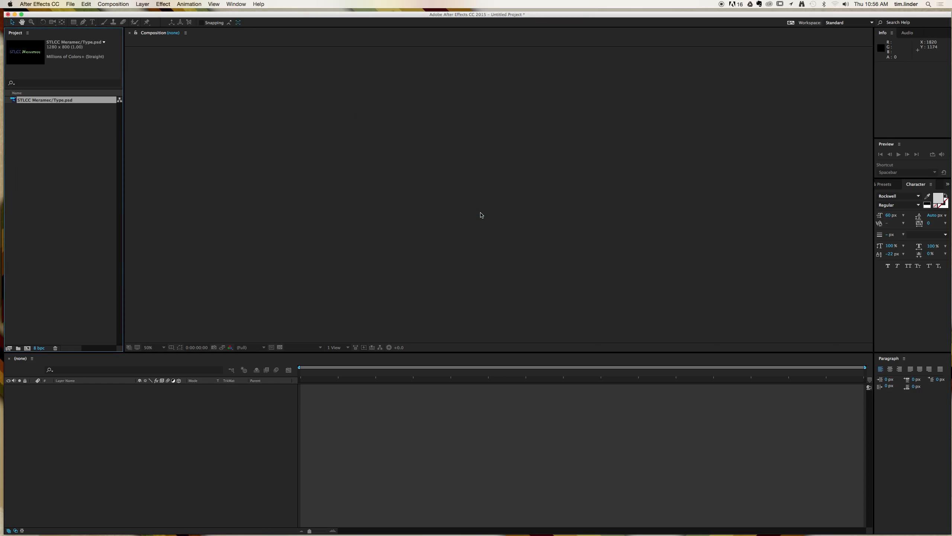
# - Create a new composition named Comp 1 using the HDTV 1080 24 preset
pyautogui.click(113, 5)
pyautogui.click(118, 13)
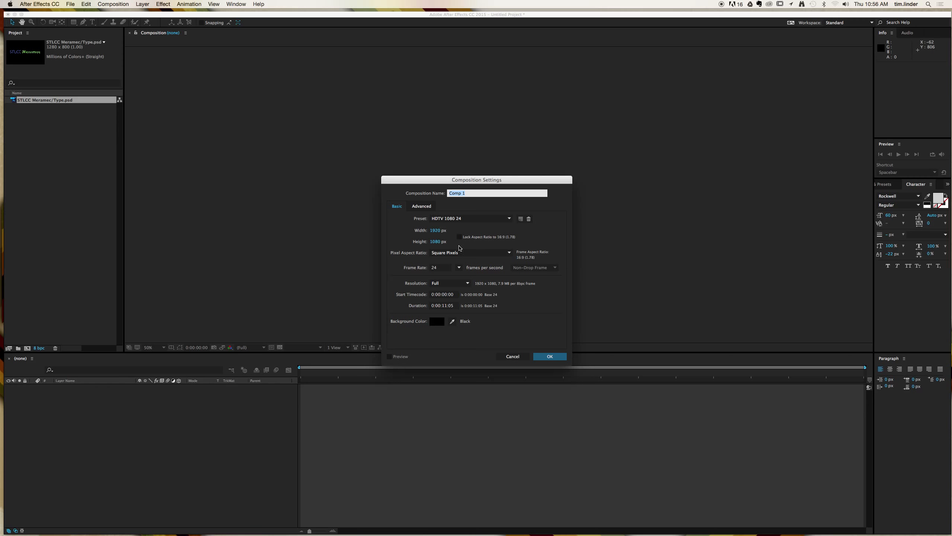
pyautogui.click(546, 356)
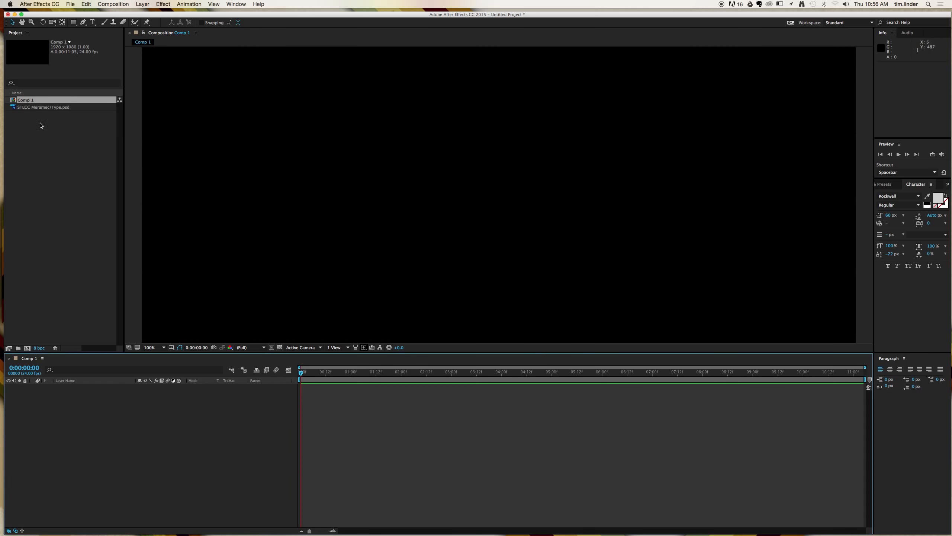
# - Add the STLCC Meramec/Type.psd footage to Comp 1 and scale it up to about 439%
pyautogui.moveTo(25, 108); pyautogui.dragTo(480, 196)
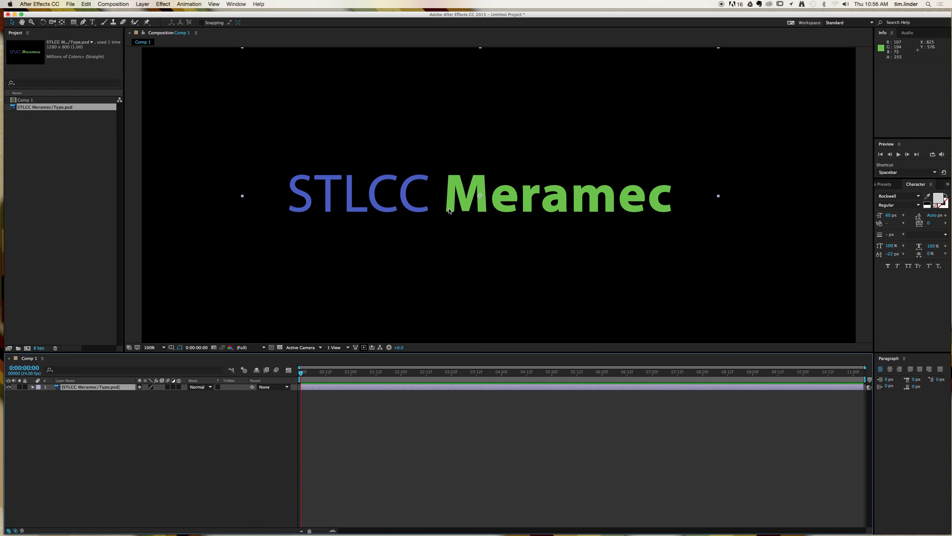
pyautogui.press(',')
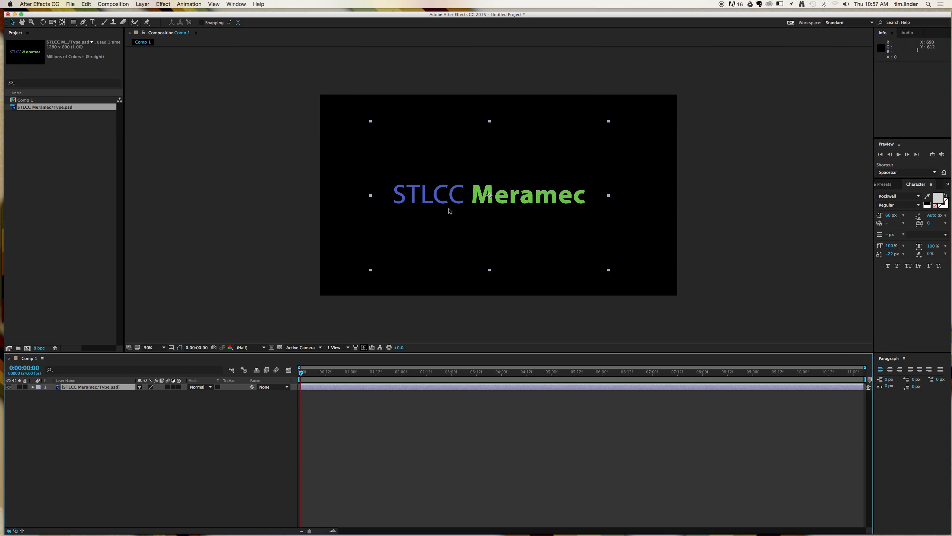
pyautogui.moveTo(610, 271); pyautogui.dragTo(948, 533)
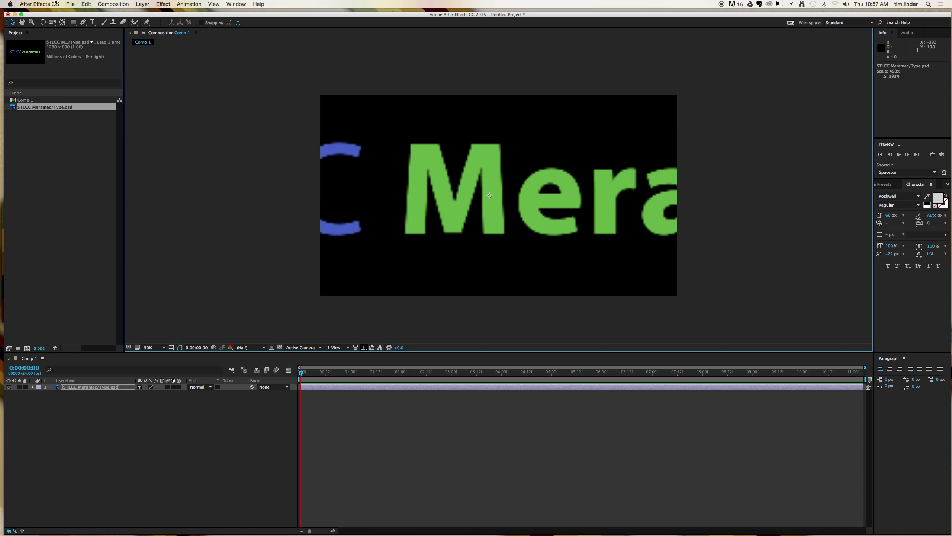
# - Convert the STLCC Meramec/Type.psd layer to editable text
pyautogui.click(92, 22)
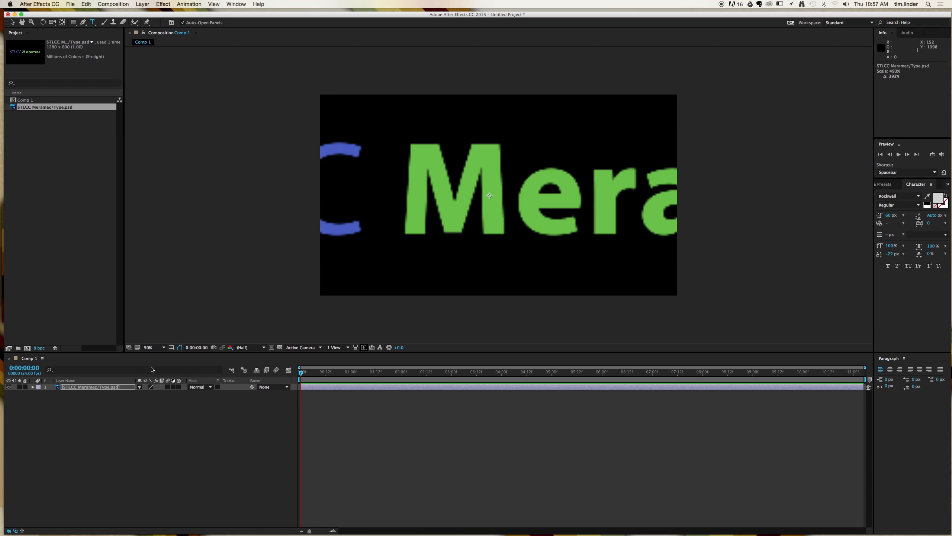
pyautogui.click(114, 388)
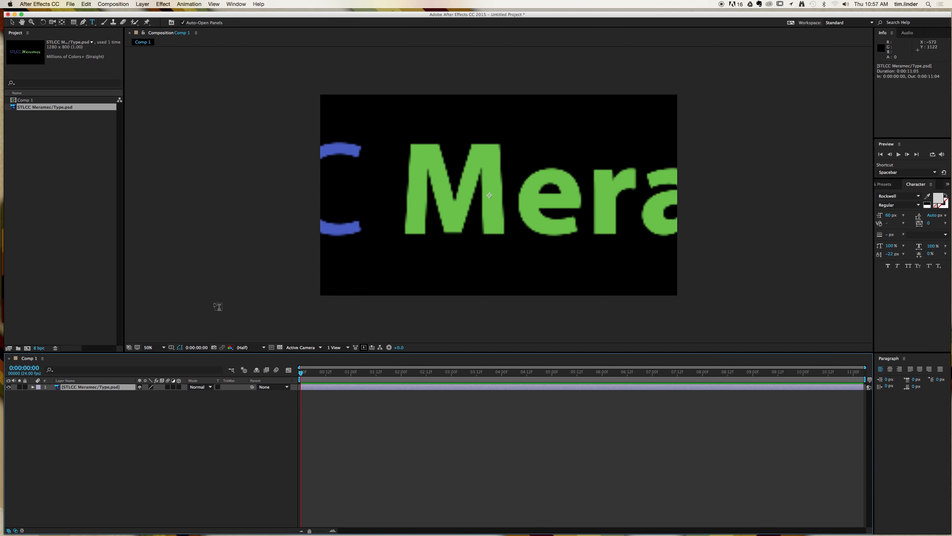
pyautogui.click(143, 4)
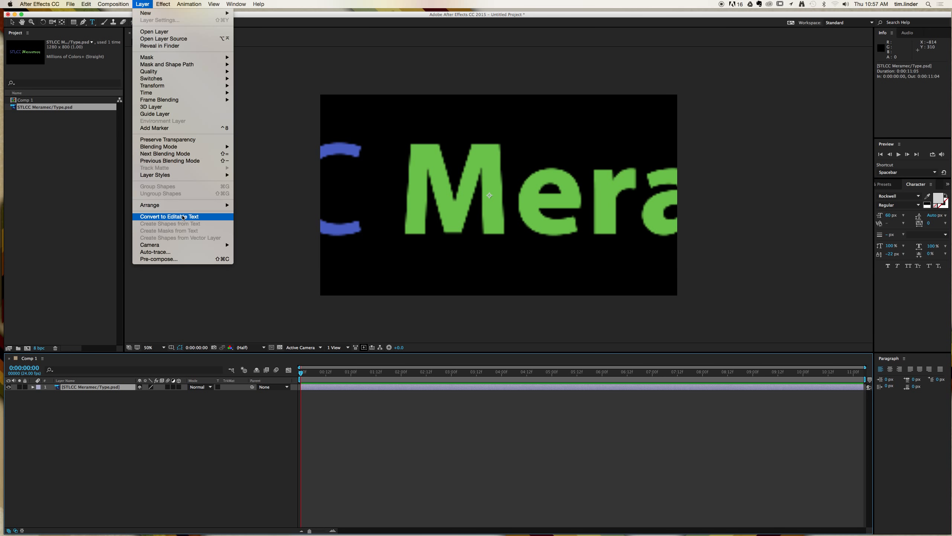
pyautogui.click(193, 219)
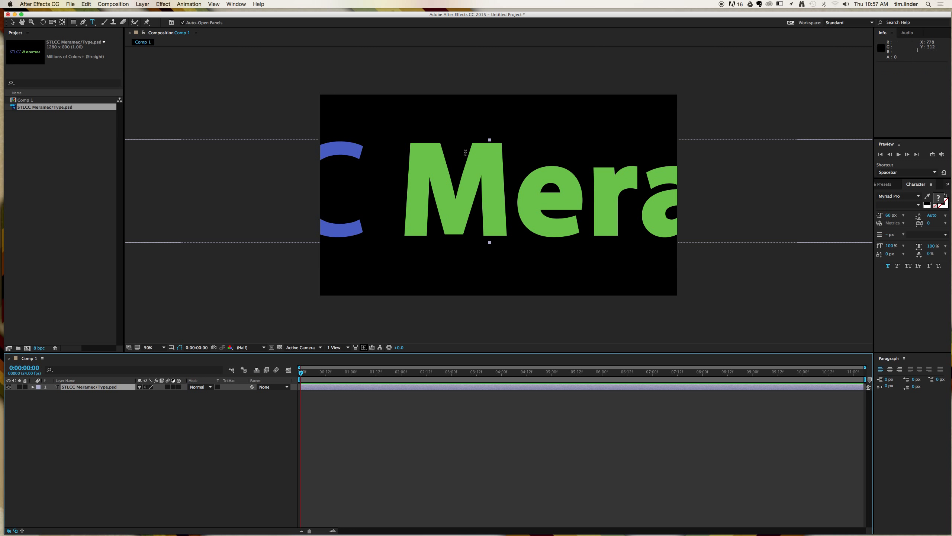
# - Select characters in the converted Meramec text with the Type tool
pyautogui.click(94, 22)
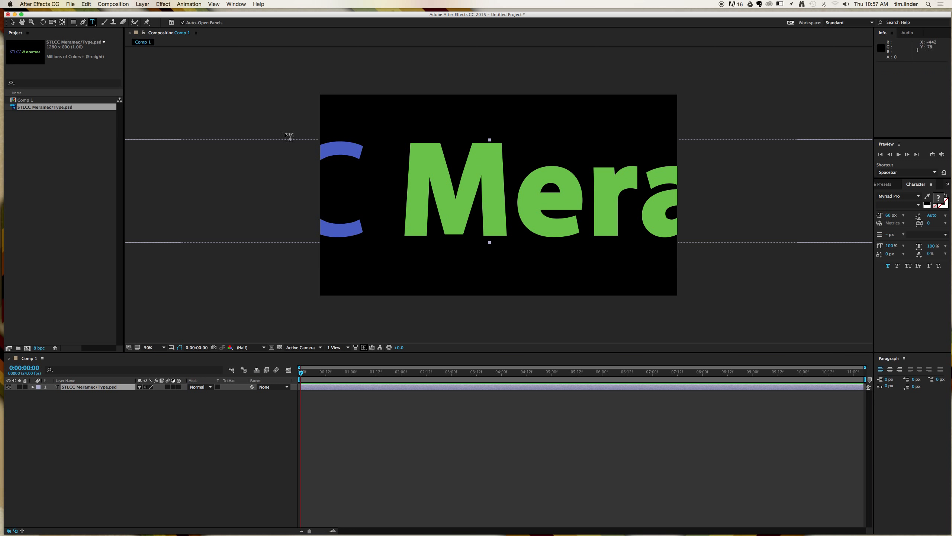
pyautogui.moveTo(403, 203); pyautogui.dragTo(566, 222)
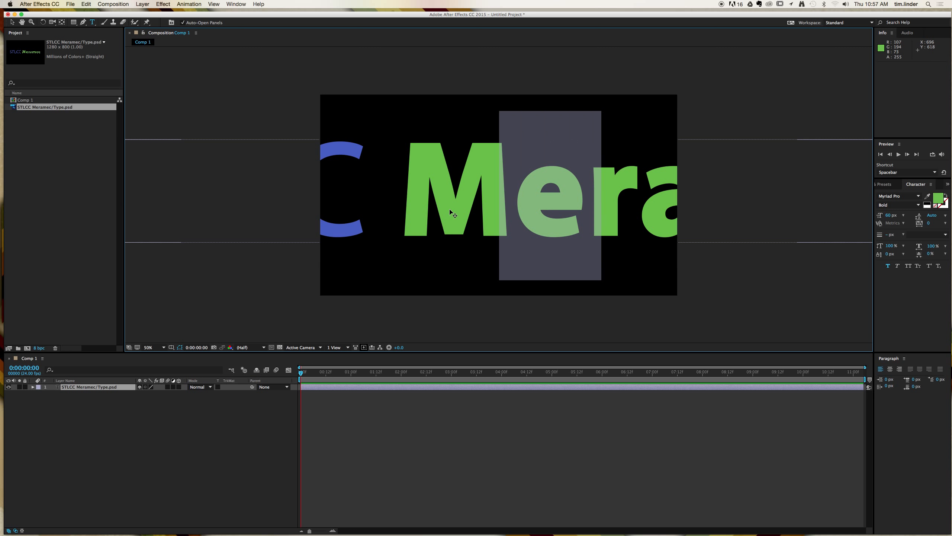
pyautogui.click(12, 22)
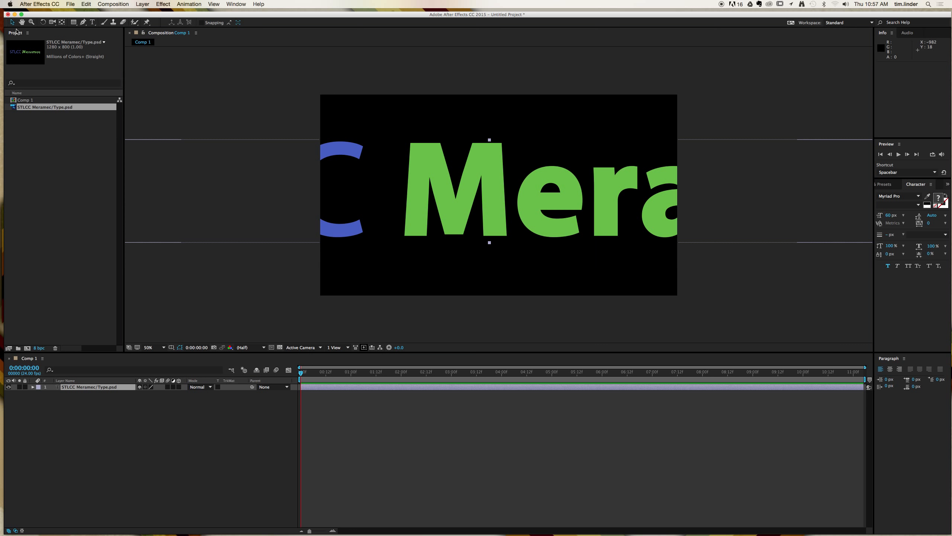
# - Reposition the text layer, then delete it from Comp 1
pyautogui.moveTo(271, 164); pyautogui.dragTo(502, 159)
pyautogui.moveTo(213, 129); pyautogui.dragTo(553, 180)
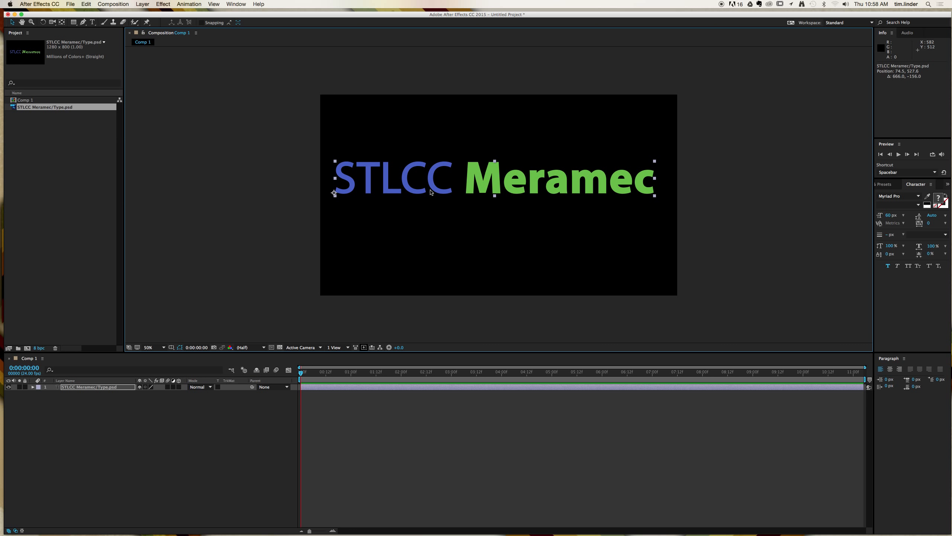
pyautogui.press('Delete')
pyautogui.click(31, 152)
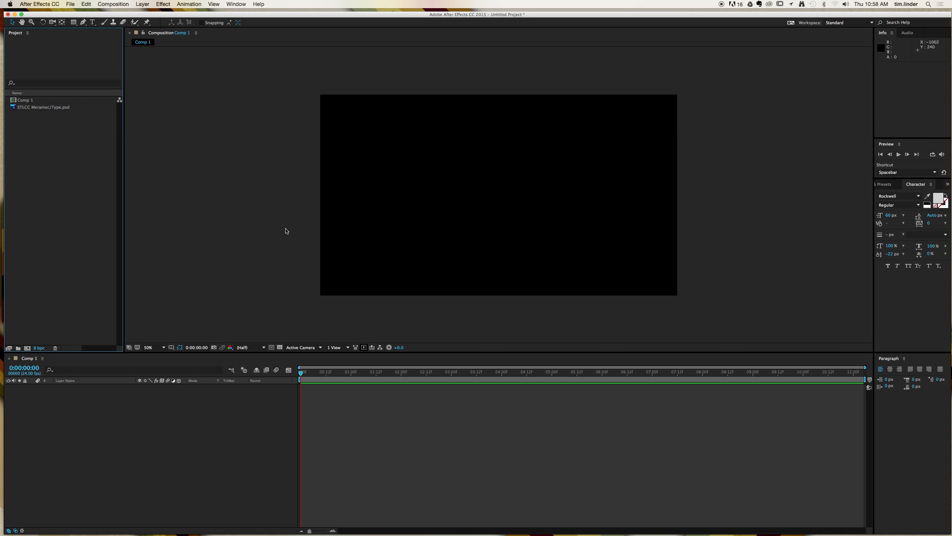
# - Import the Type.ai file from the Desktop as footage
pyautogui.press('super+i')
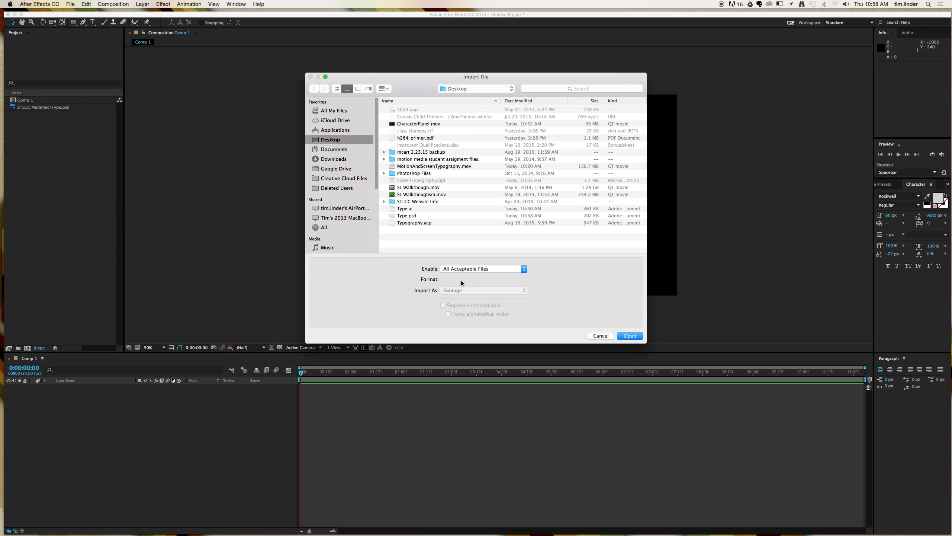
pyautogui.click(414, 211)
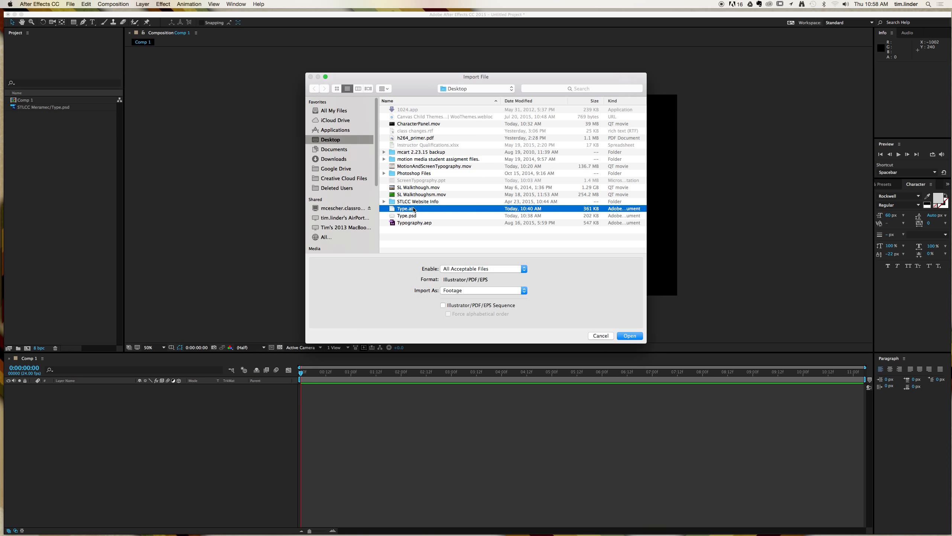
pyautogui.click(628, 339)
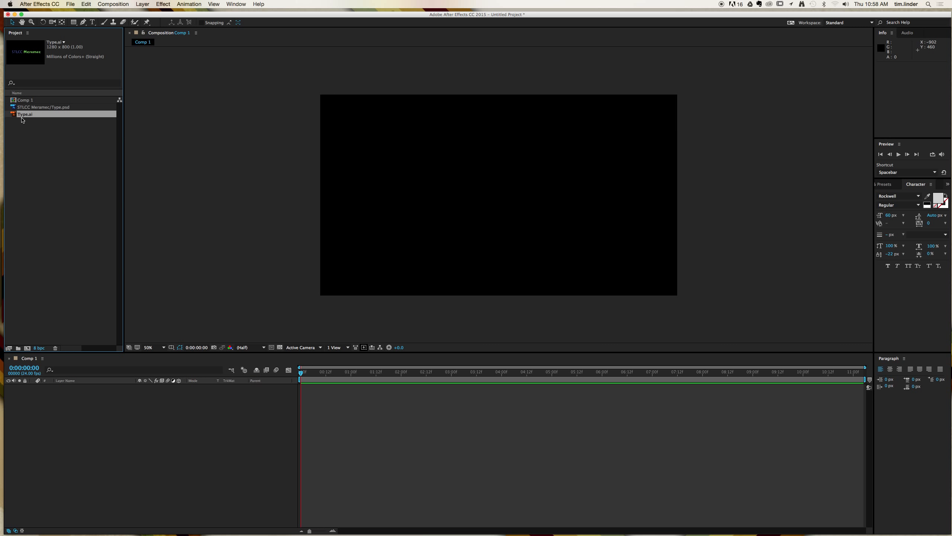
# - Add Type.ai to Comp 1 and scale the layer up with a corner handle
pyautogui.moveTo(16, 114); pyautogui.dragTo(491, 199)
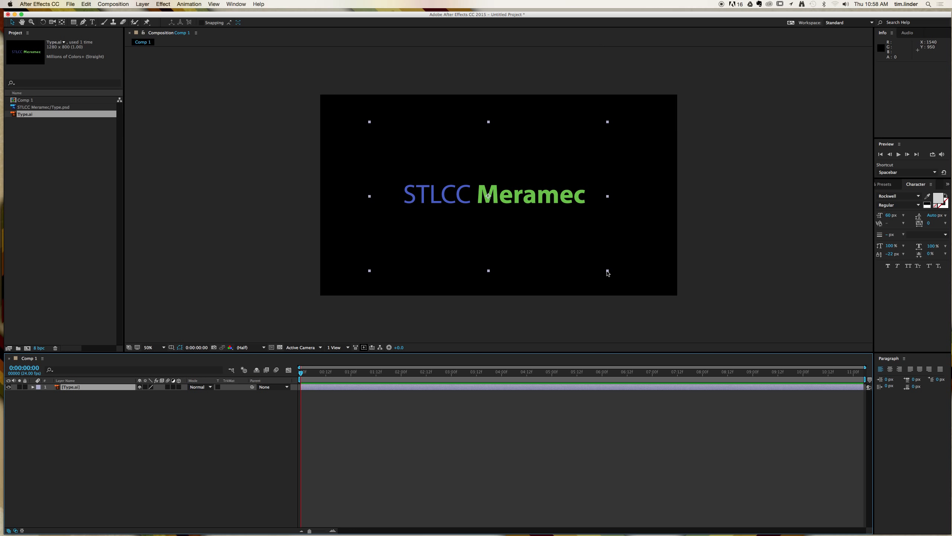
pyautogui.moveTo(606, 270); pyautogui.dragTo(951, 535)
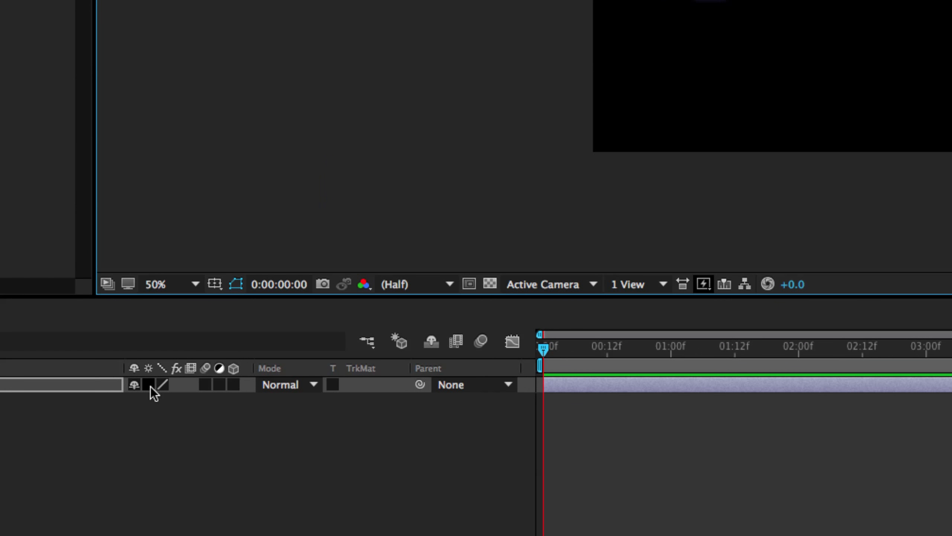
# - Turn on Continuously Rasterize for the Type.ai layer and check the layer conversion options
pyautogui.click(150, 387)
pyautogui.click(143, 4)
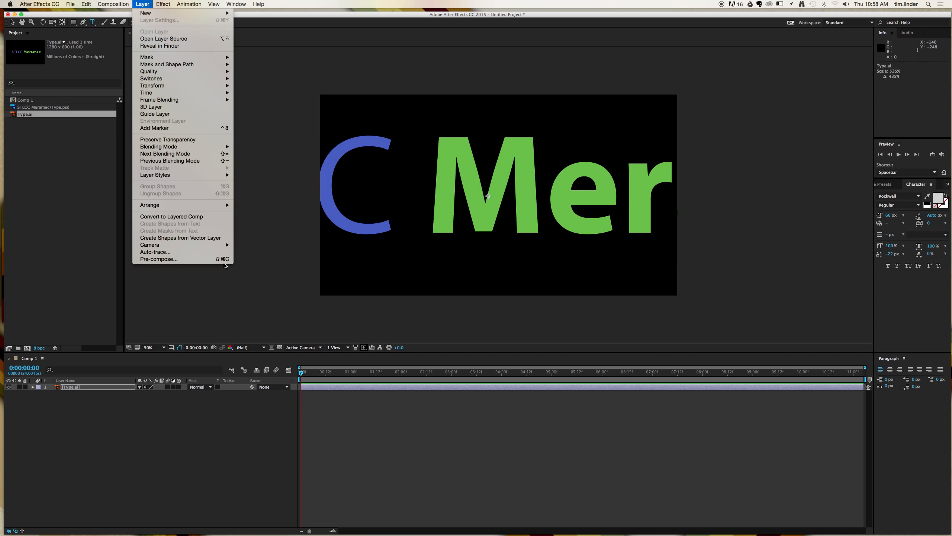
pyautogui.click(440, 250)
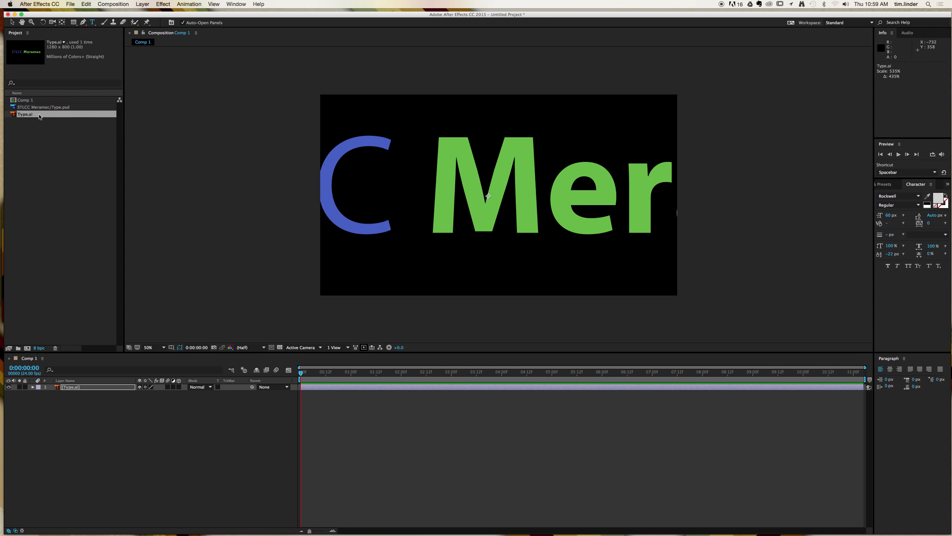
# - Delete the Type.ai layer from Comp 1
pyautogui.click(56, 122)
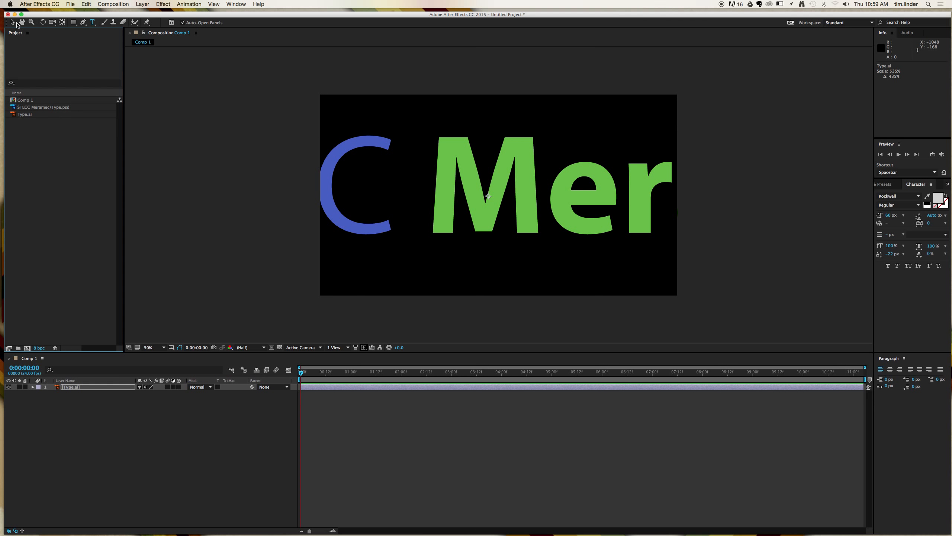
pyautogui.click(13, 23)
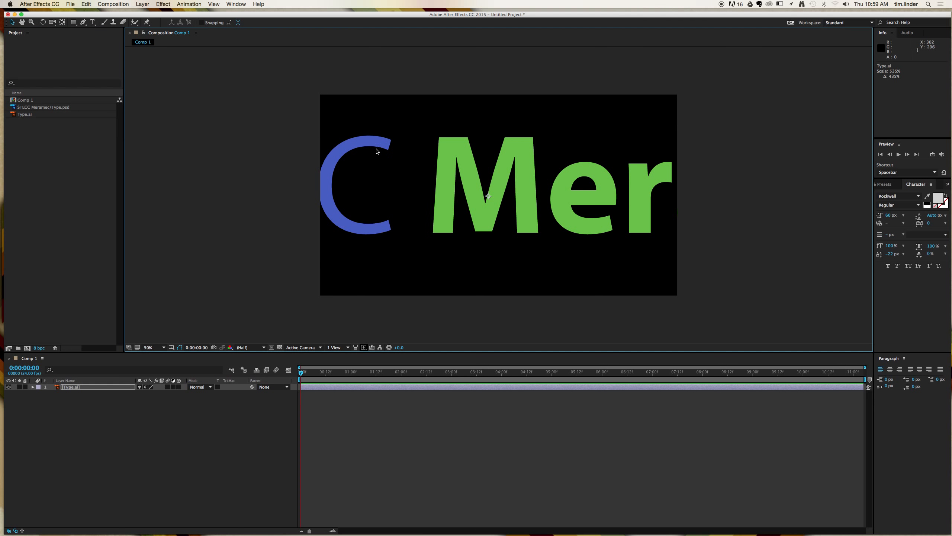
pyautogui.press('Delete')
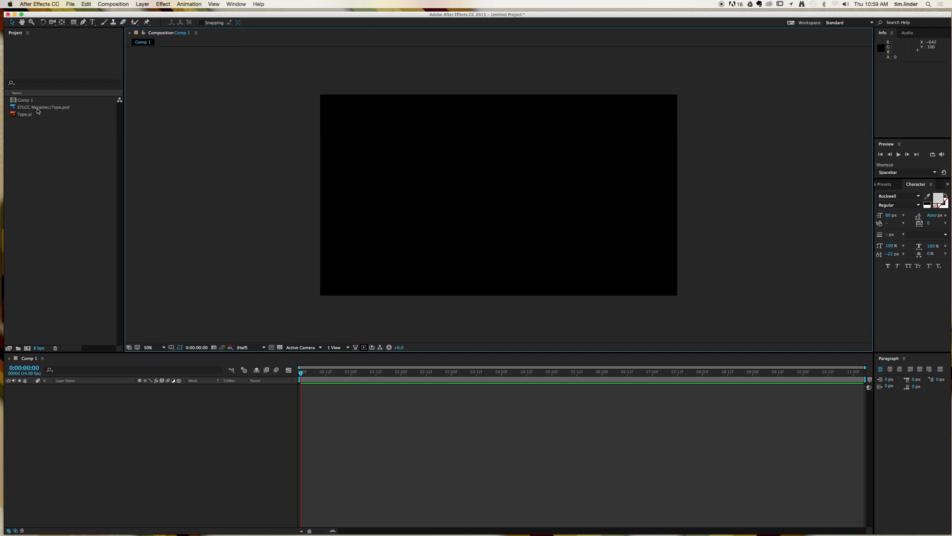
# - Add the STLCC Meramec/Type.psd footage to Comp 1 and scale it up to about 145%
pyautogui.moveTo(38, 108); pyautogui.dragTo(493, 204)
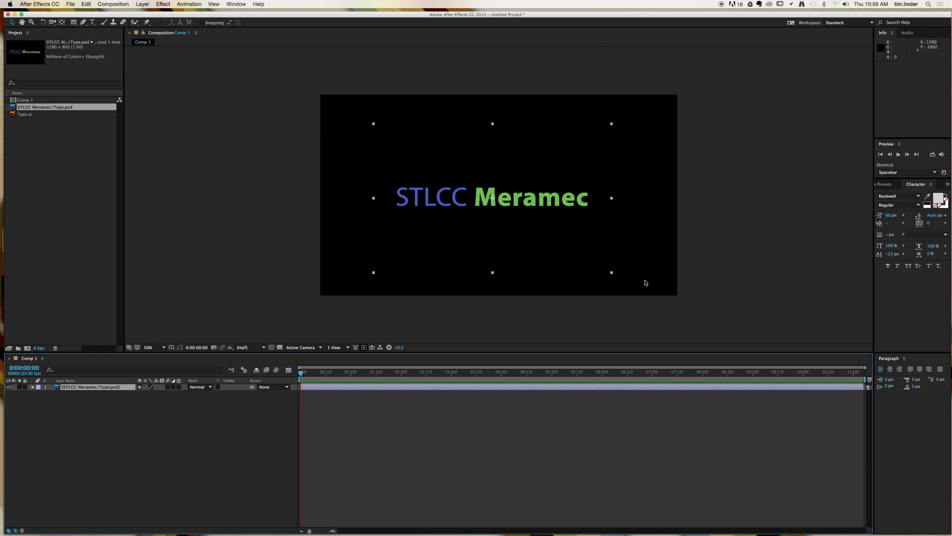
pyautogui.moveTo(612, 272); pyautogui.dragTo(653, 307)
# - Convert the Type.psd layer to editable text and switch to the Type tool
pyautogui.moveTo(134, 5)
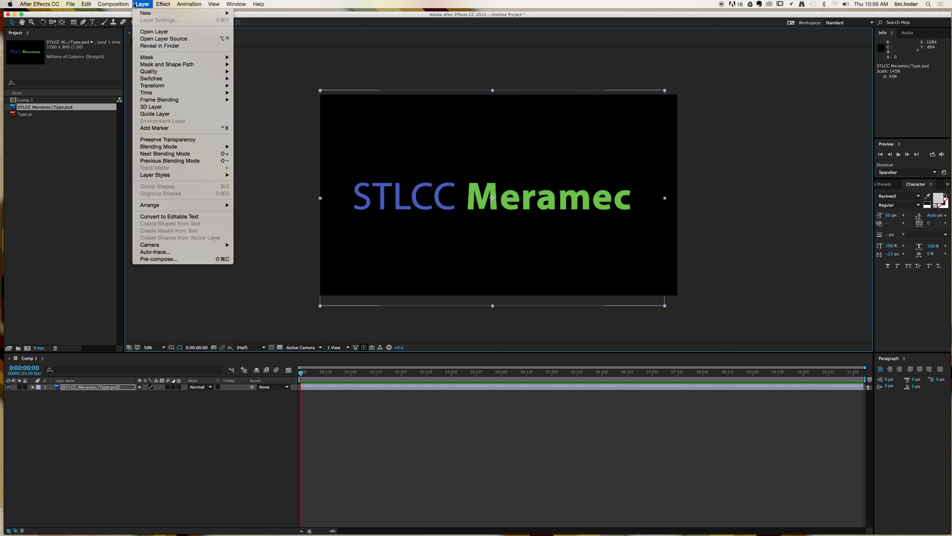
pyautogui.click(160, 217)
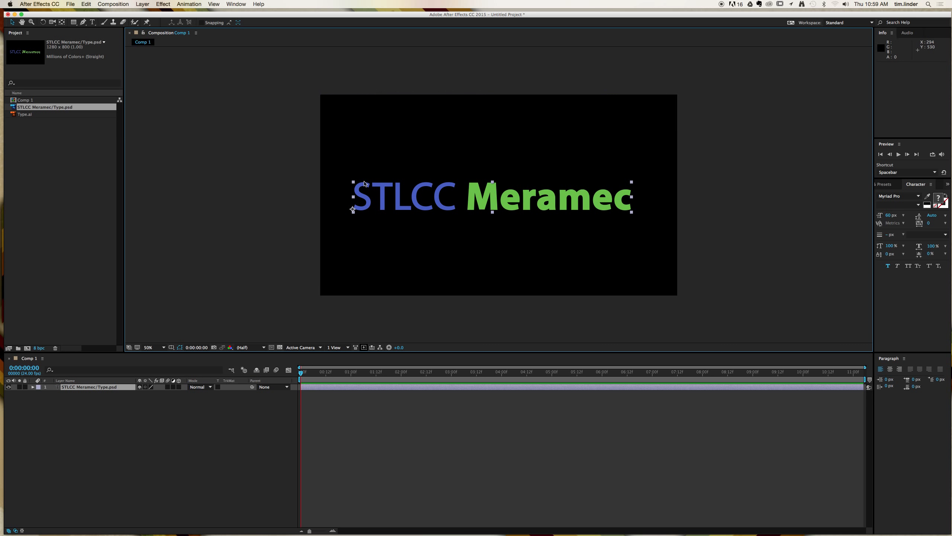
pyautogui.click(93, 22)
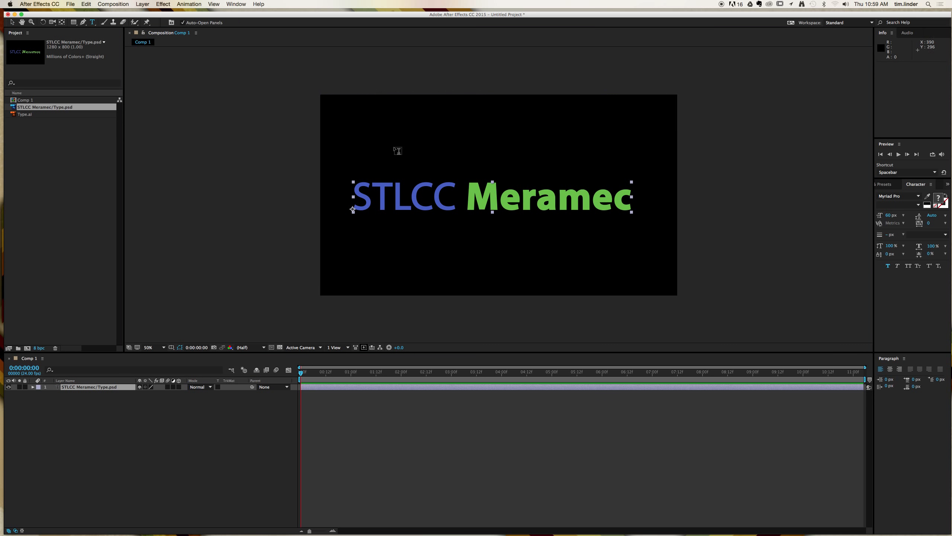